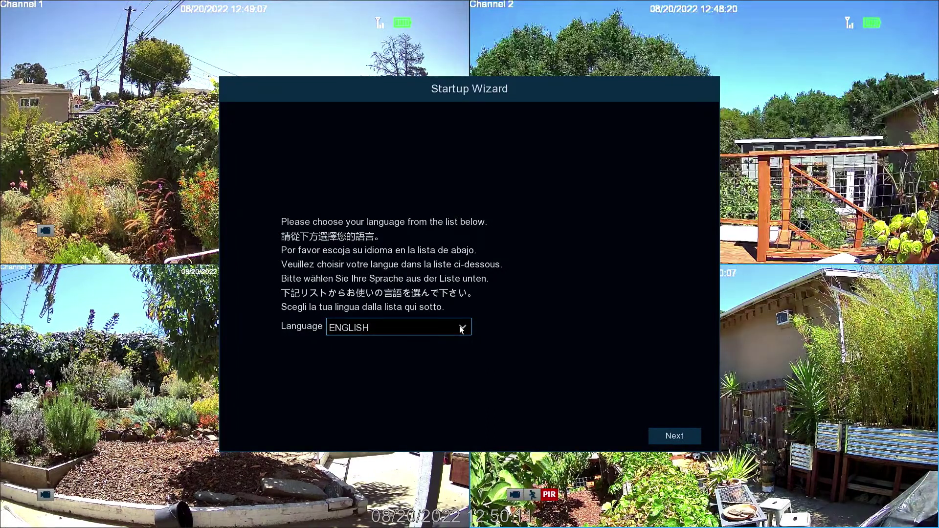
# - Keep ENGLISH as the wizard language and advance past the welcome page to password setup
pyautogui.click(461, 329)
pyautogui.click(372, 356)
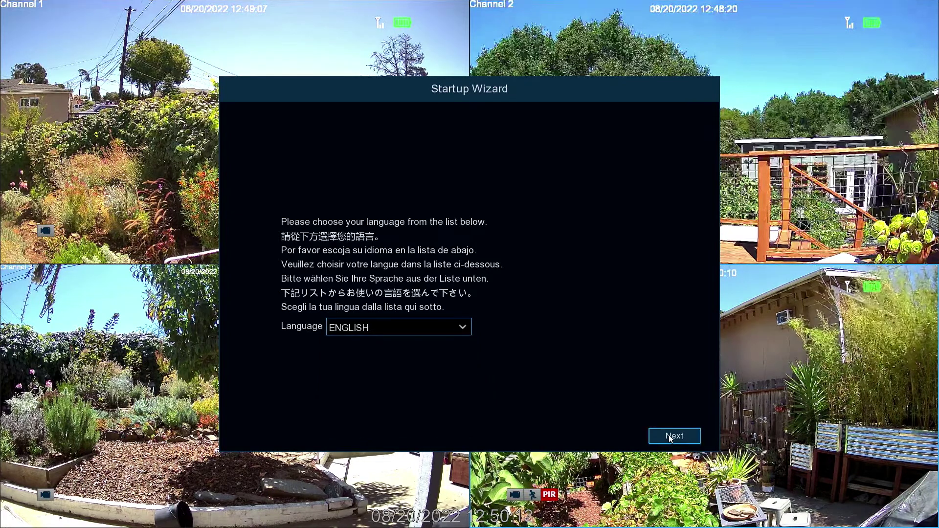
pyautogui.click(668, 435)
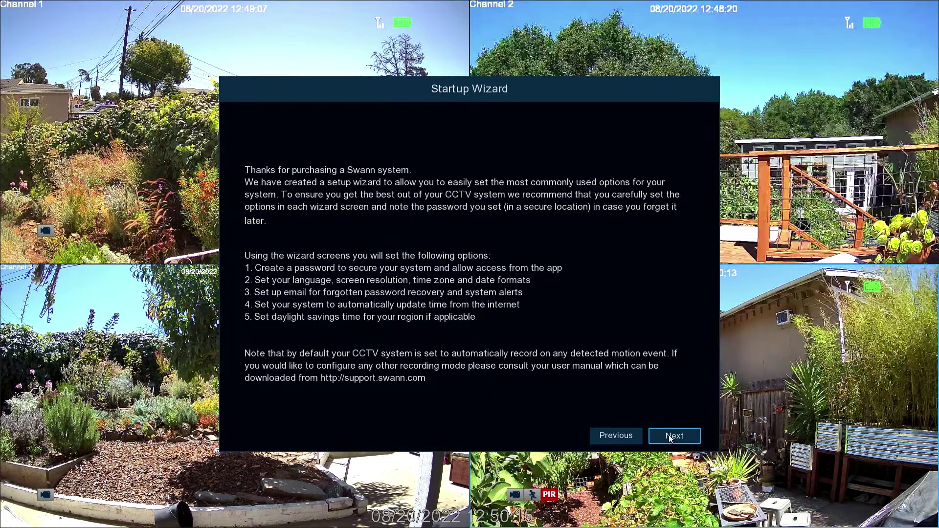
pyautogui.click(669, 436)
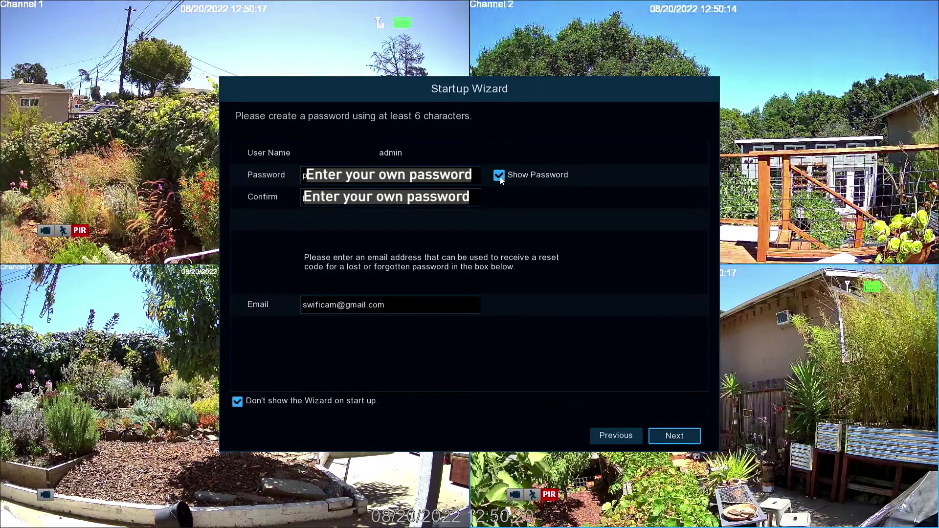
# - With Show Password unchecked, enter and confirm a six-character password and fill in the recovery email
pyautogui.click(499, 175)
pyautogui.click(325, 175)
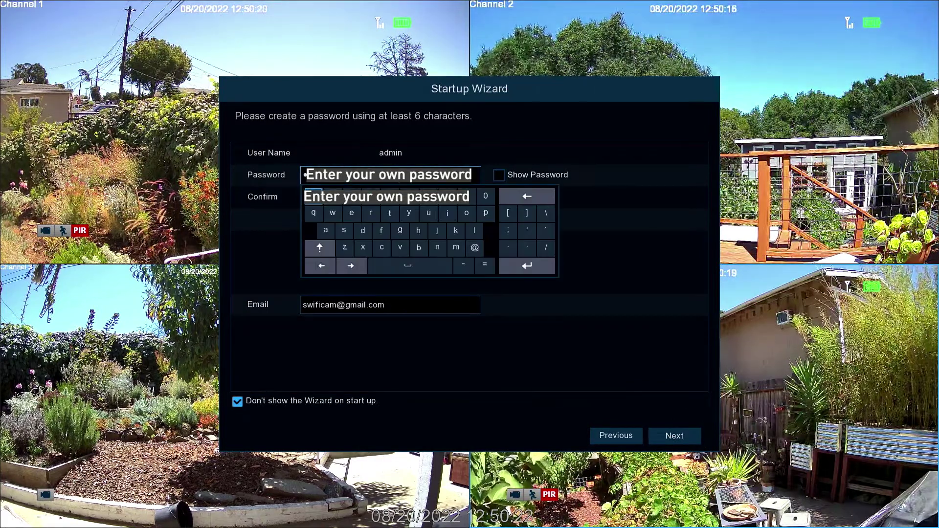
pyautogui.click(392, 203)
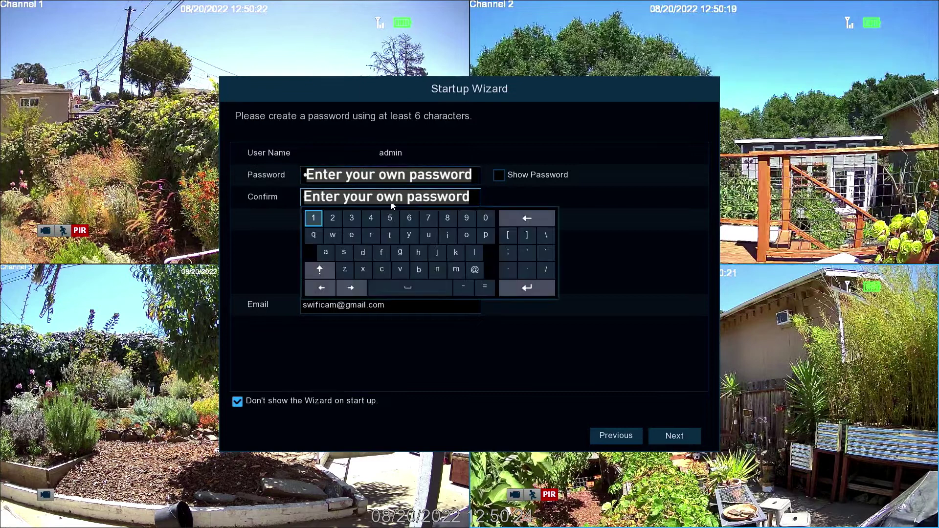
pyautogui.rightClick(392, 203)
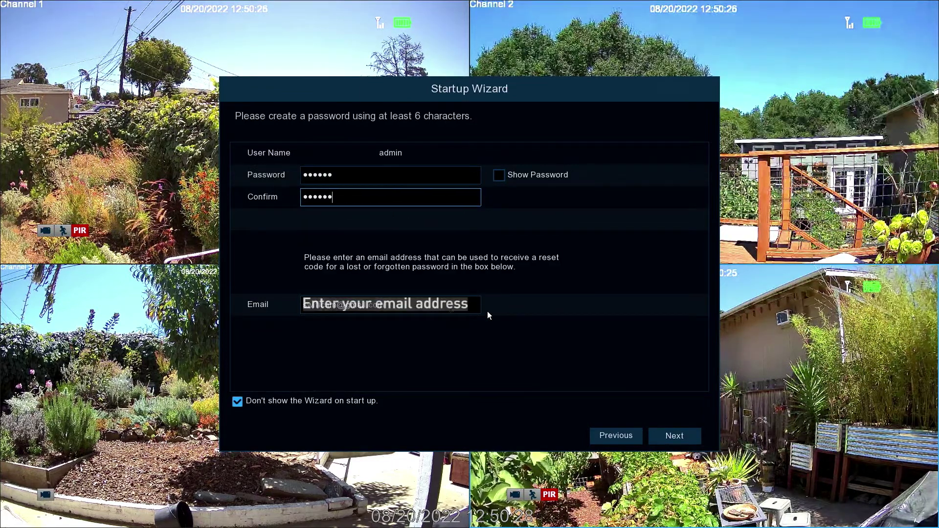
pyautogui.click(451, 312)
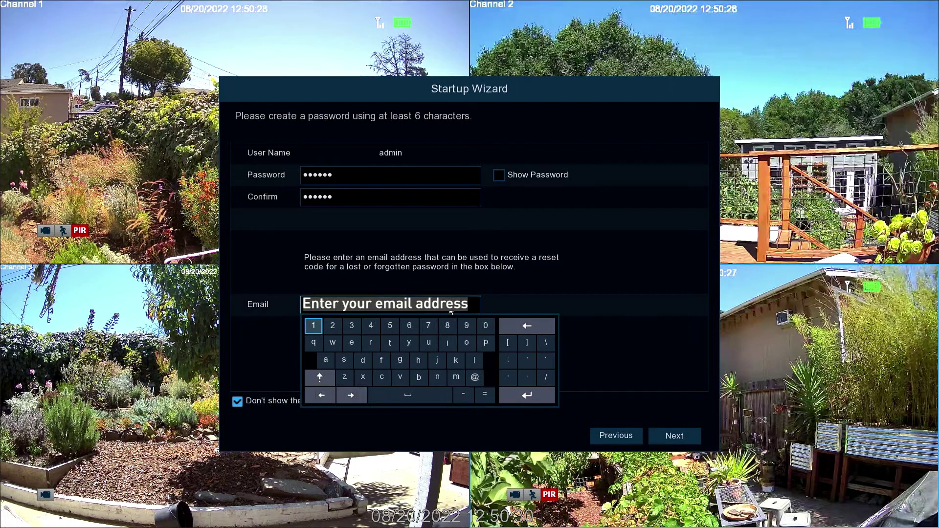
pyautogui.rightClick(450, 312)
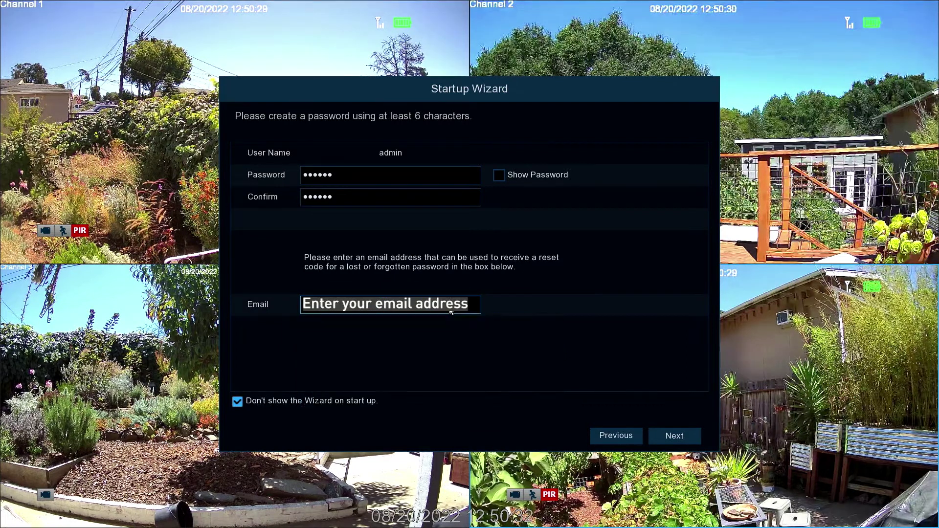
# - On General System Configuration, keep English, NTSC video format, 1080P resolution and Pacific Time
pyautogui.click(668, 435)
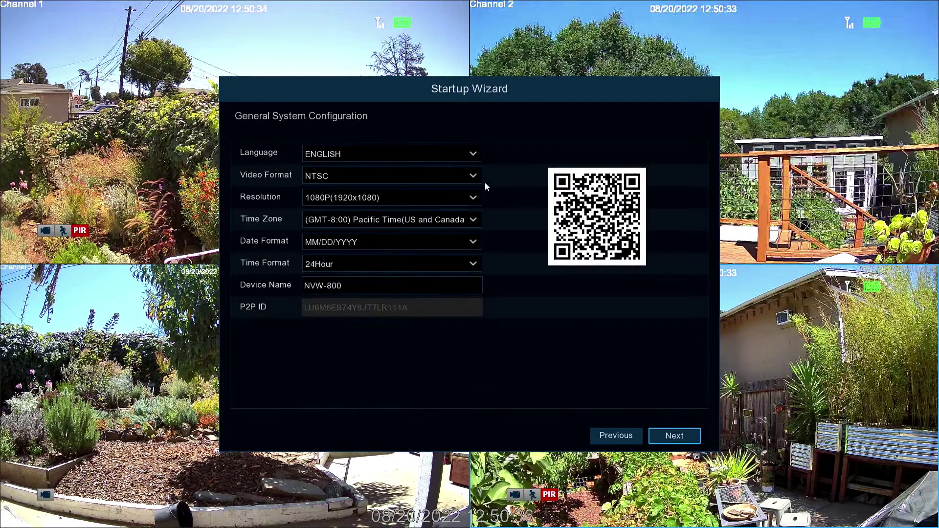
pyautogui.click(426, 158)
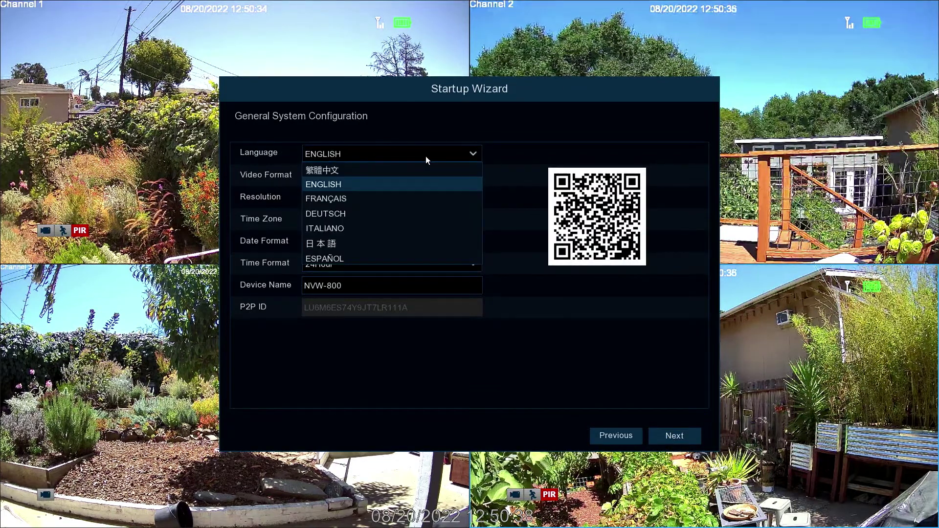
pyautogui.click(426, 156)
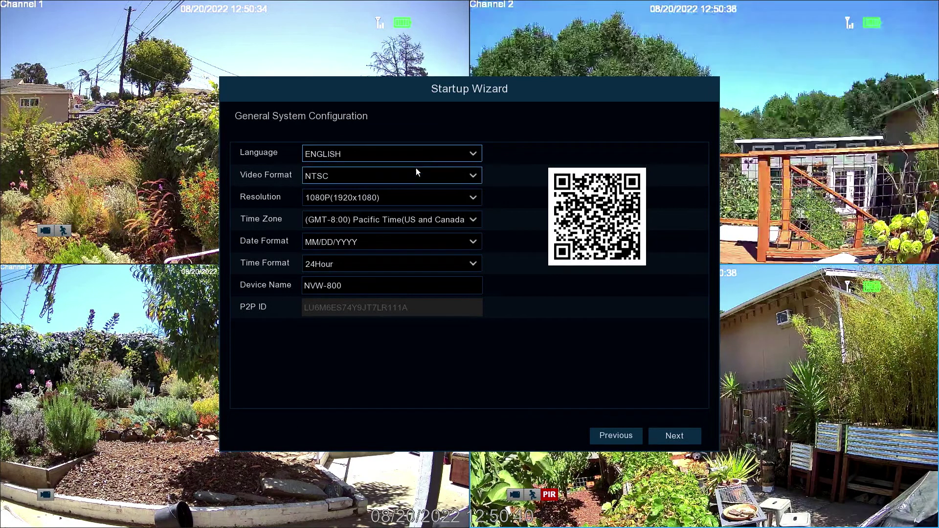
pyautogui.click(416, 174)
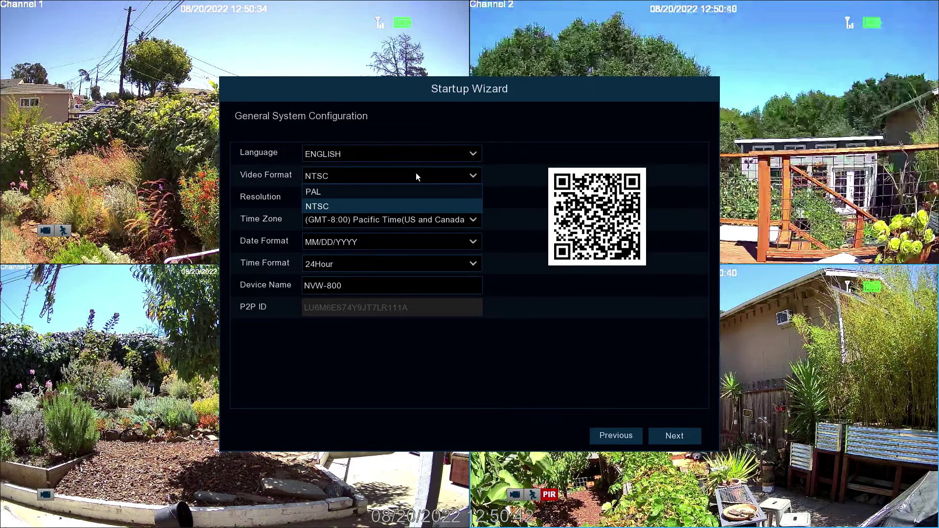
pyautogui.click(416, 173)
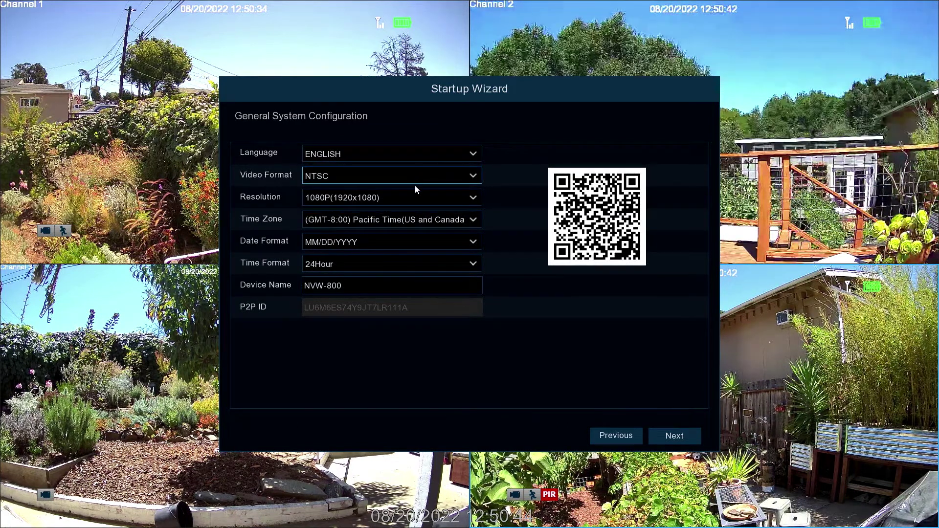
pyautogui.click(415, 198)
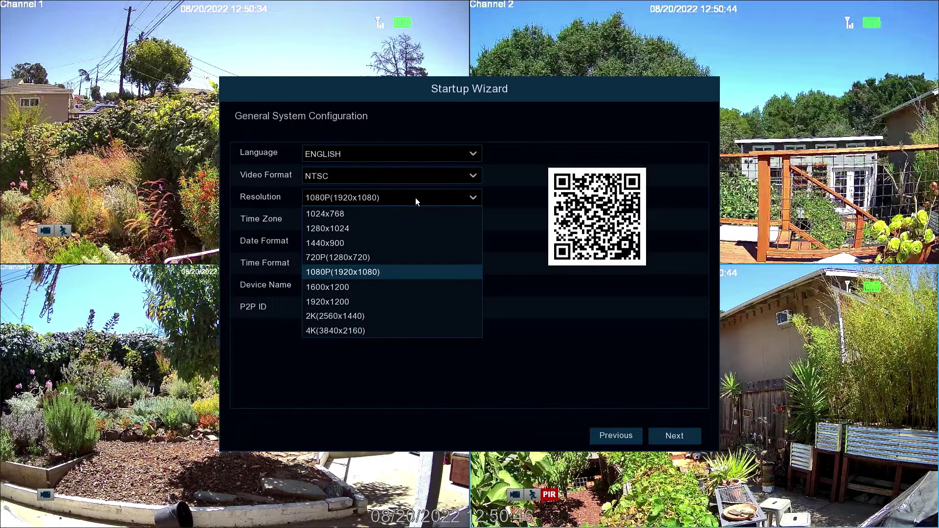
pyautogui.click(415, 198)
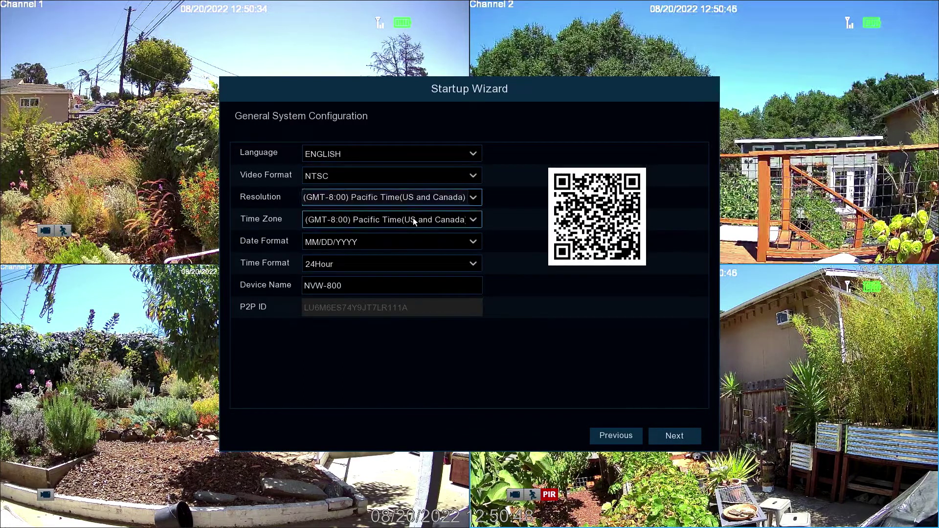
pyautogui.click(413, 218)
pyautogui.click(413, 218)
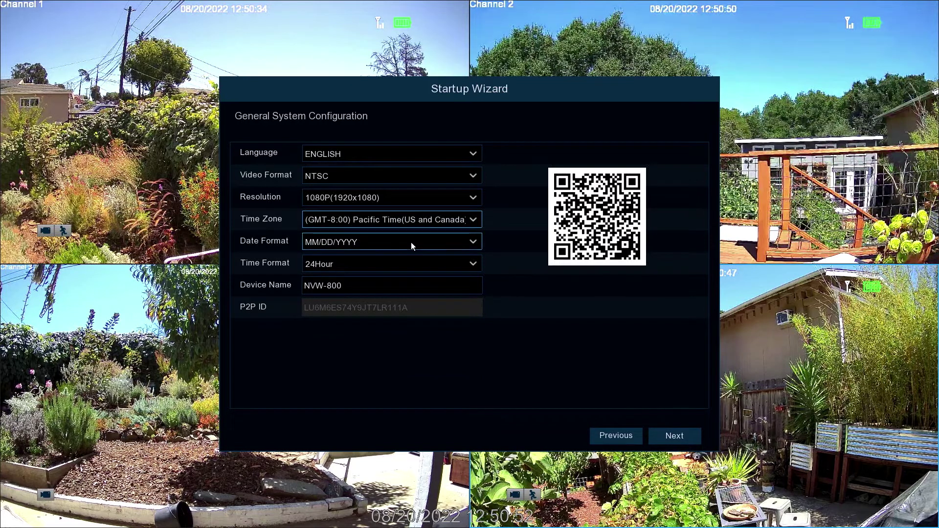
# - Keep MM/DD/YYYY date, 24Hour time and device name NVW-800, then move on to Wi-Fi setup
pyautogui.click(411, 242)
pyautogui.click(411, 242)
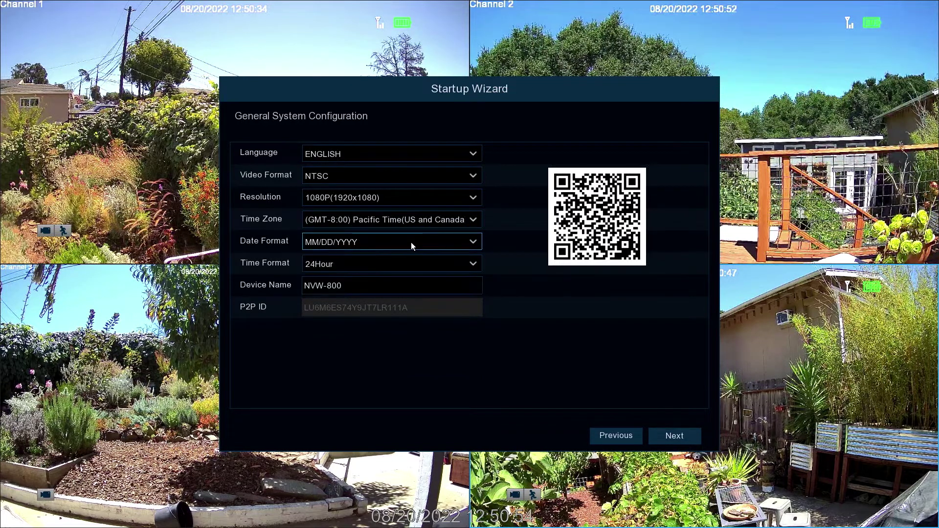
pyautogui.click(416, 267)
pyautogui.click(415, 268)
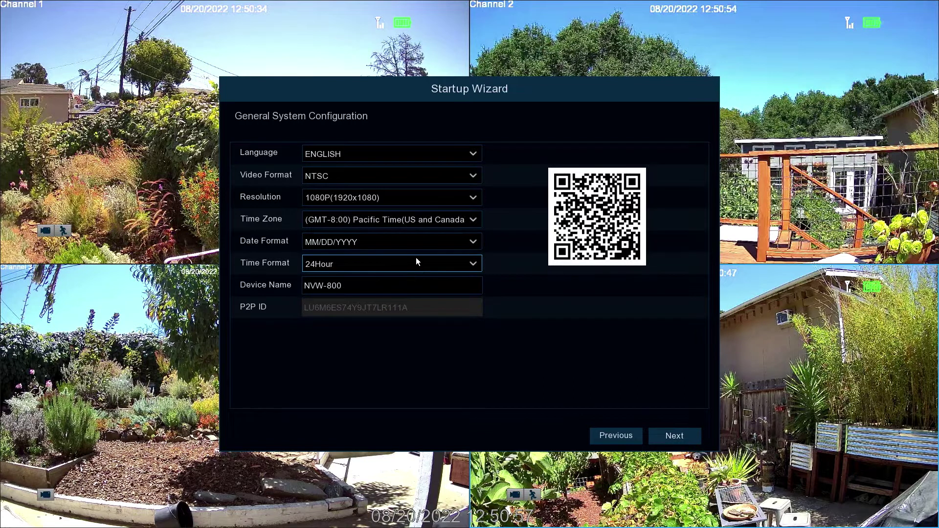
pyautogui.click(406, 291)
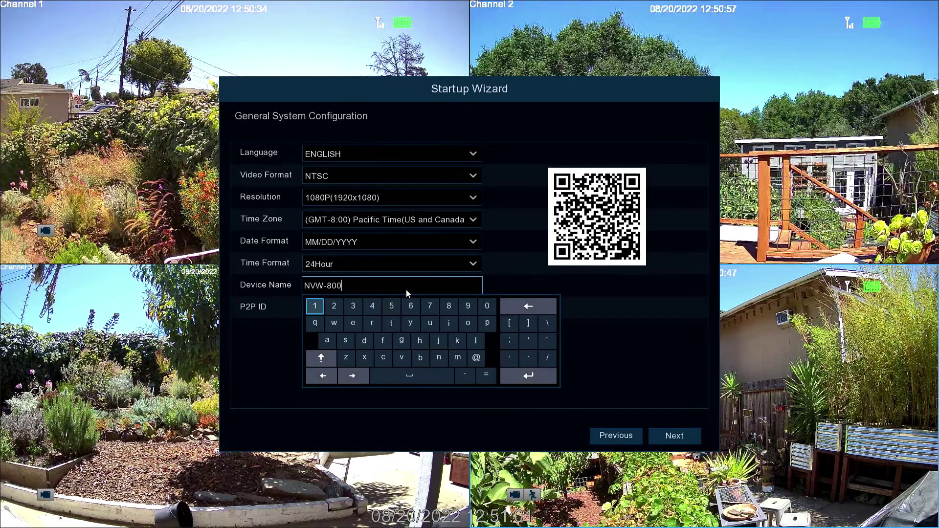
pyautogui.rightClick(406, 289)
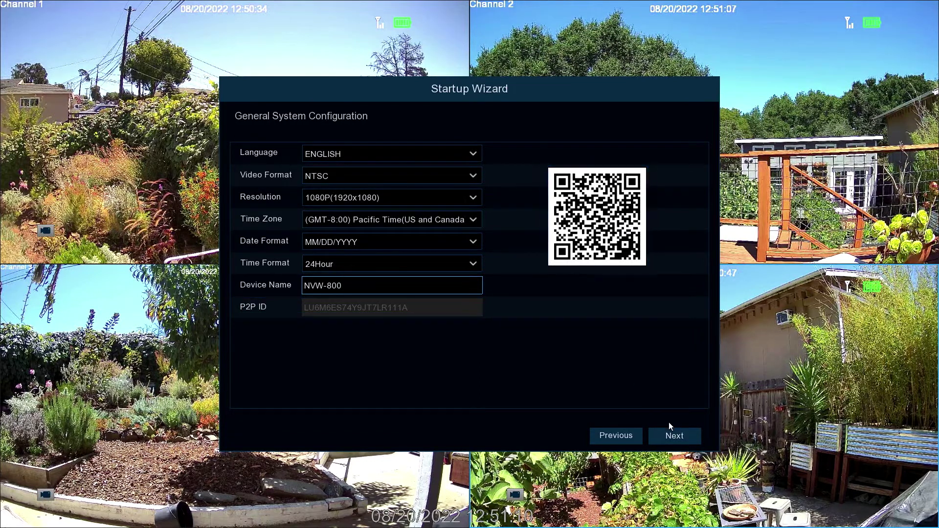
pyautogui.click(674, 436)
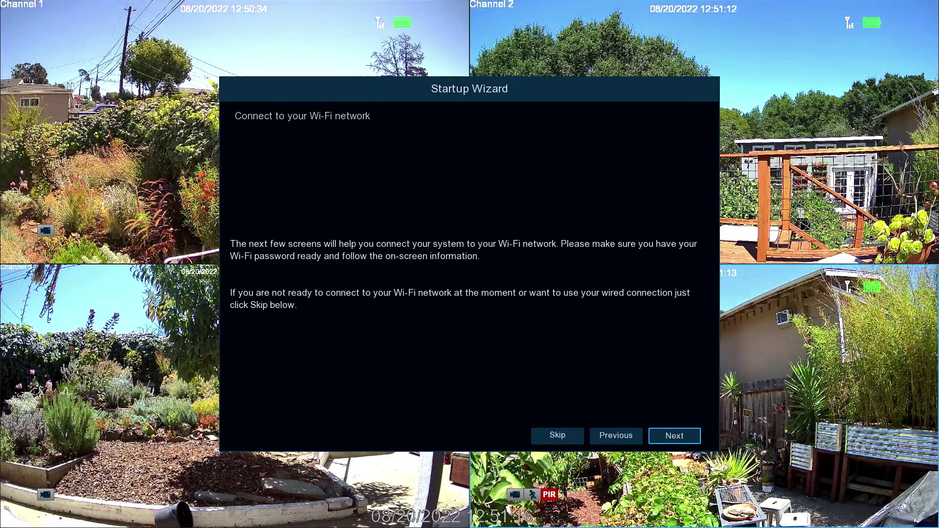
# - Choose the Its My Network Wi-Fi network from the list of nearby networks
pyautogui.click(685, 436)
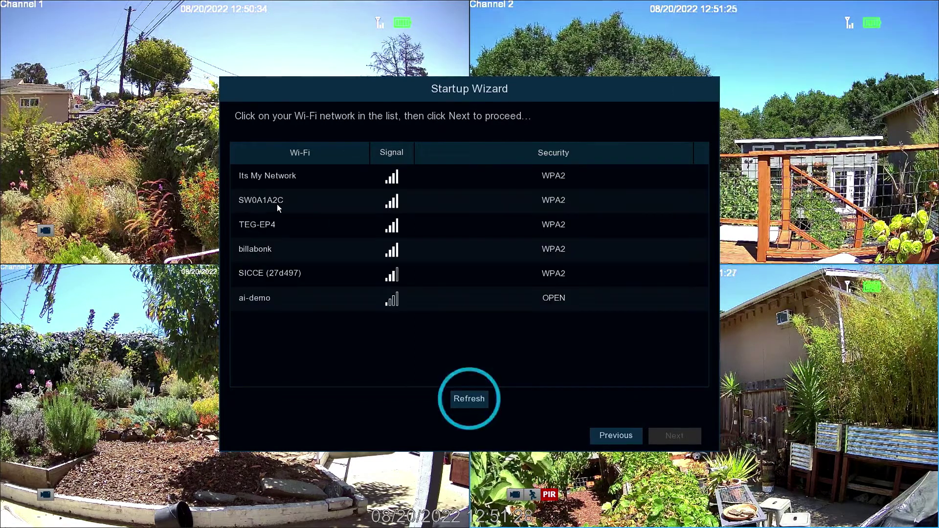
pyautogui.click(281, 180)
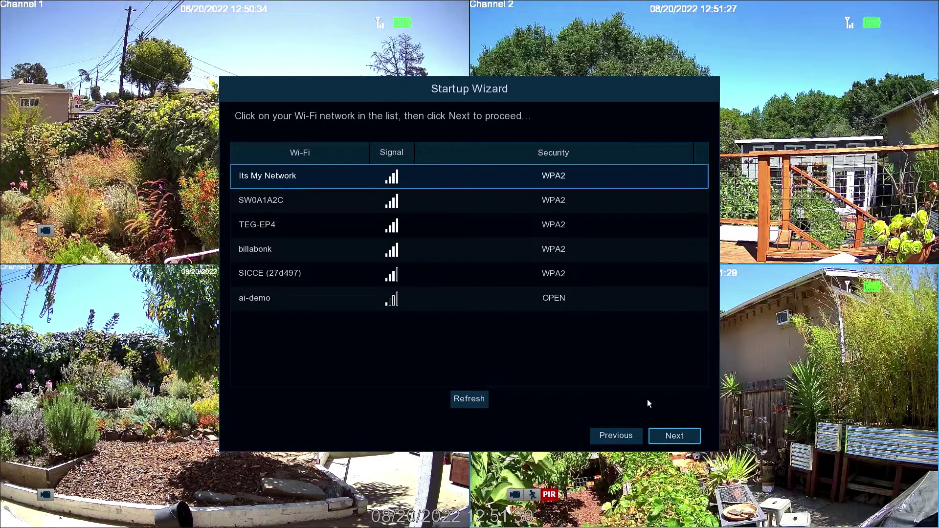
pyautogui.click(676, 436)
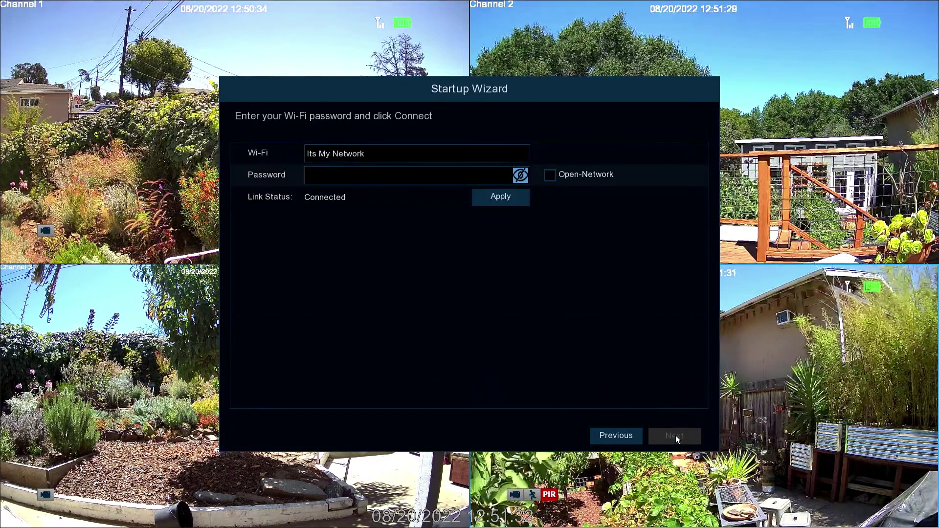
# - Enter and apply the Wi-Fi password, confirm the save, and continue to email setup
pyautogui.click(368, 177)
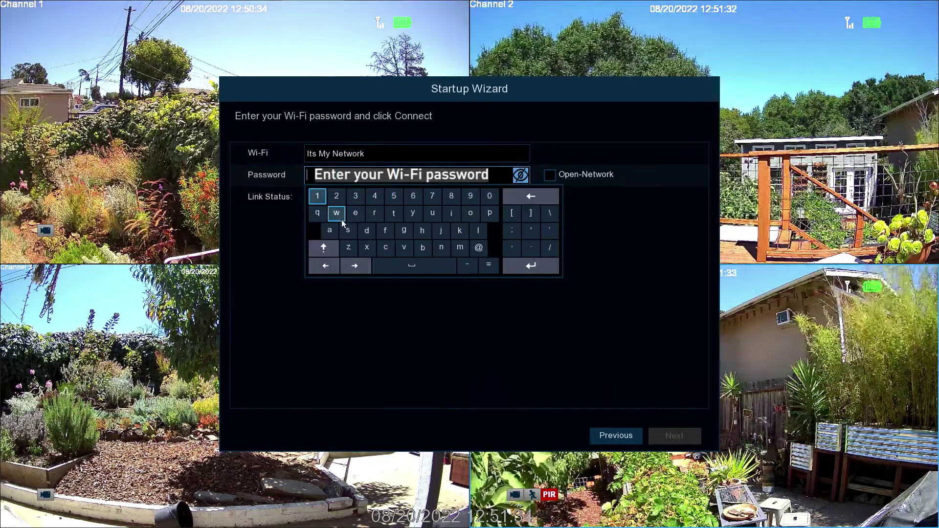
pyautogui.click(460, 247)
pyautogui.click(531, 265)
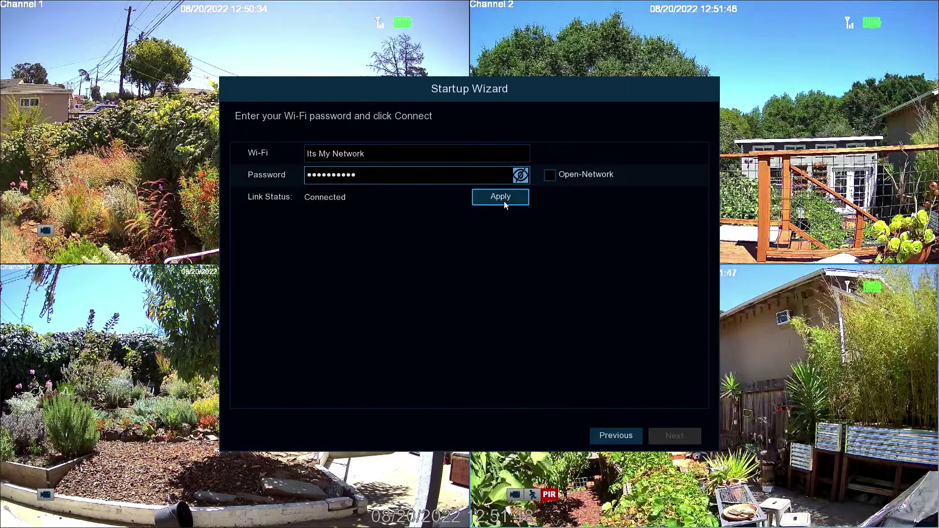
pyautogui.click(506, 199)
pyautogui.click(505, 199)
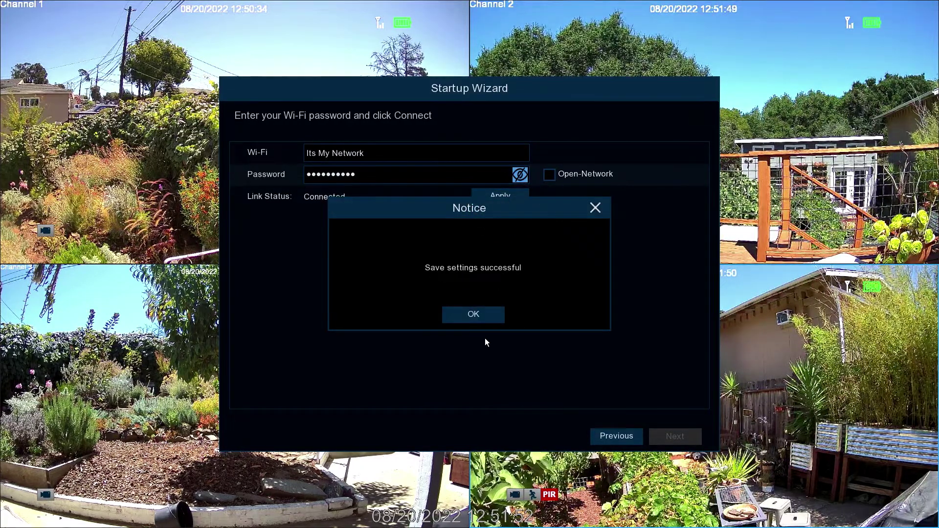
pyautogui.click(483, 322)
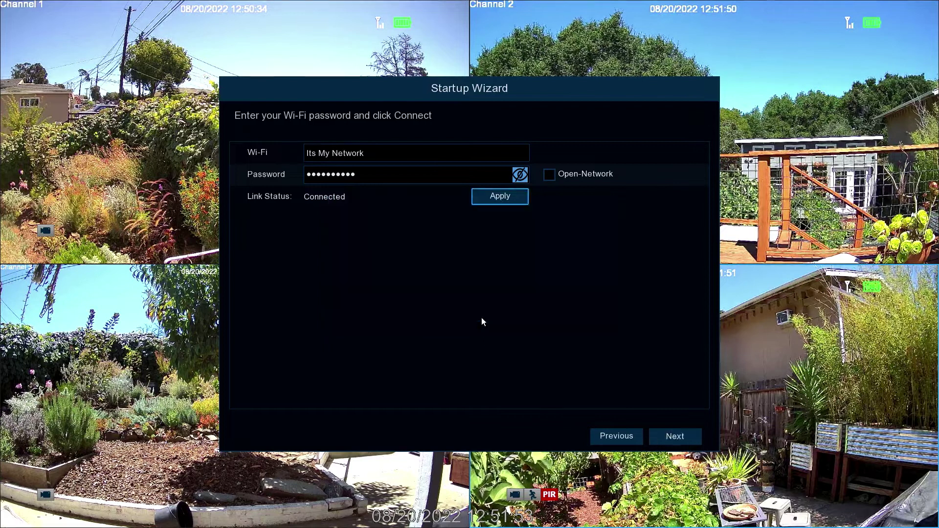
pyautogui.click(683, 436)
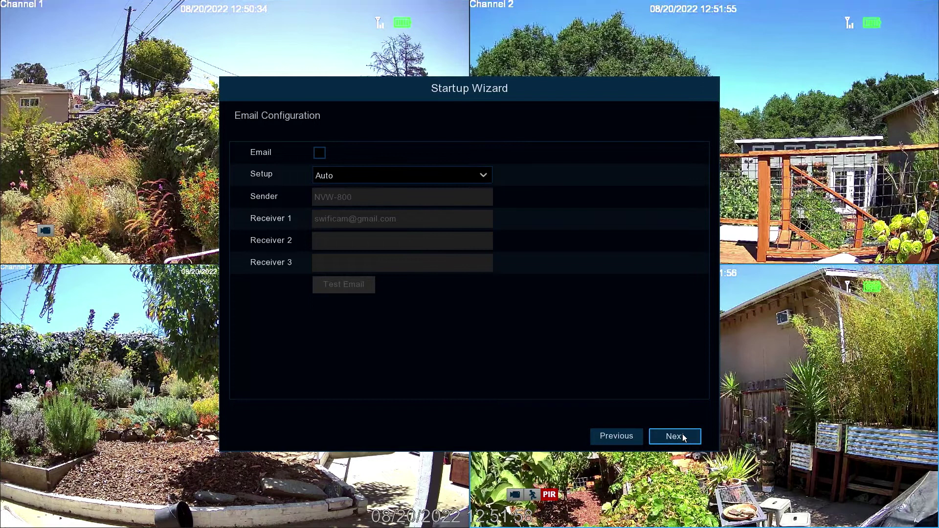
# - Enable email alerts with Setup on Auto and send a test email
pyautogui.click(320, 154)
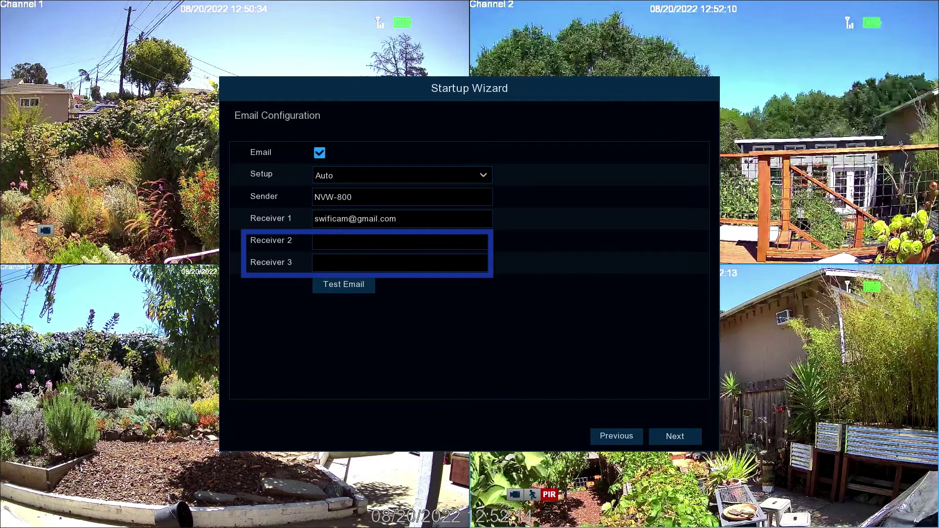
pyautogui.click(350, 286)
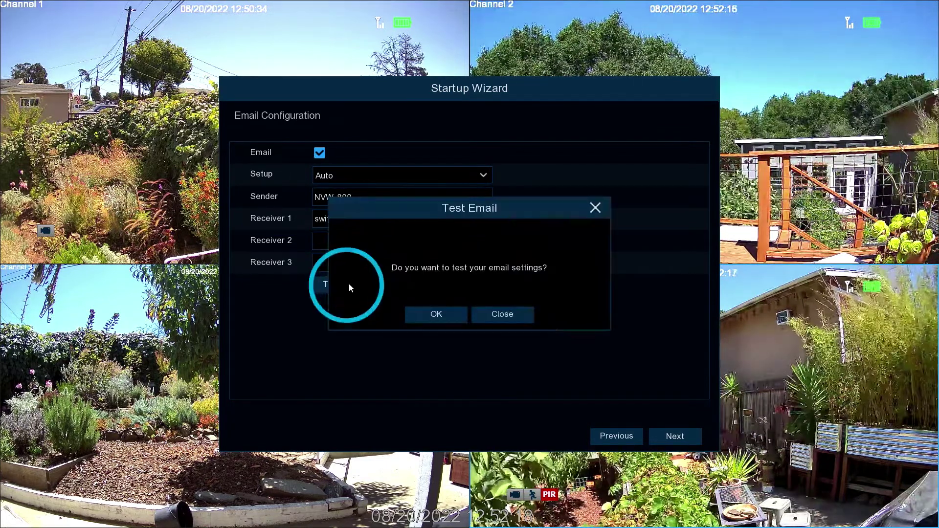
pyautogui.click(449, 318)
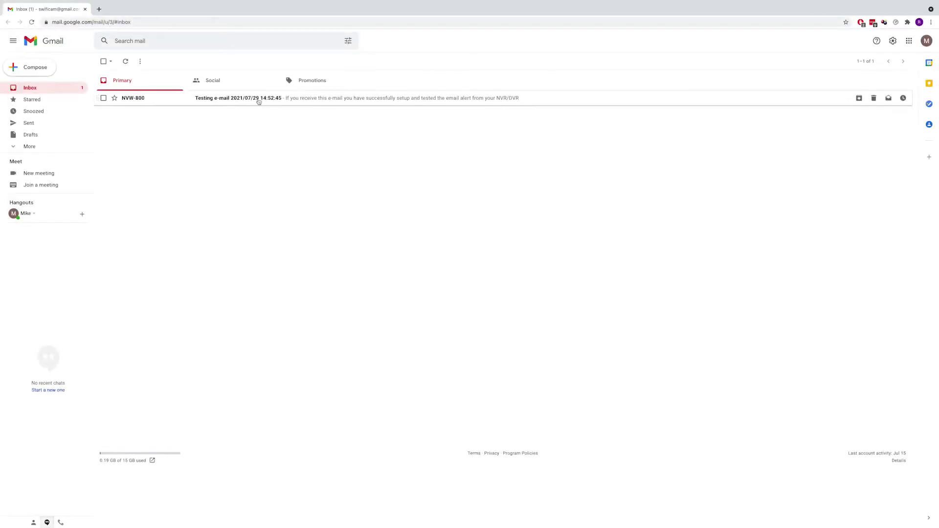
# - Open the NVW-800 test email in Gmail and switch on Allow less secure apps
pyautogui.click(259, 98)
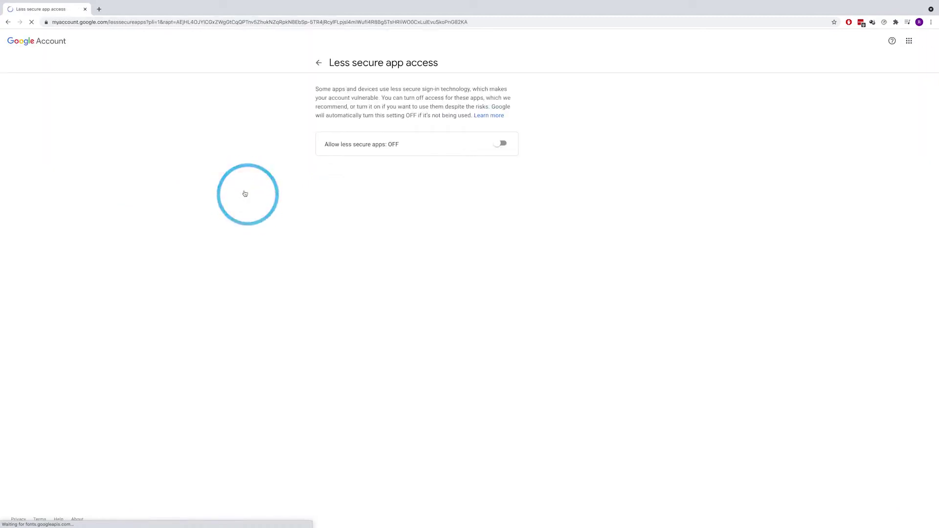
pyautogui.click(499, 145)
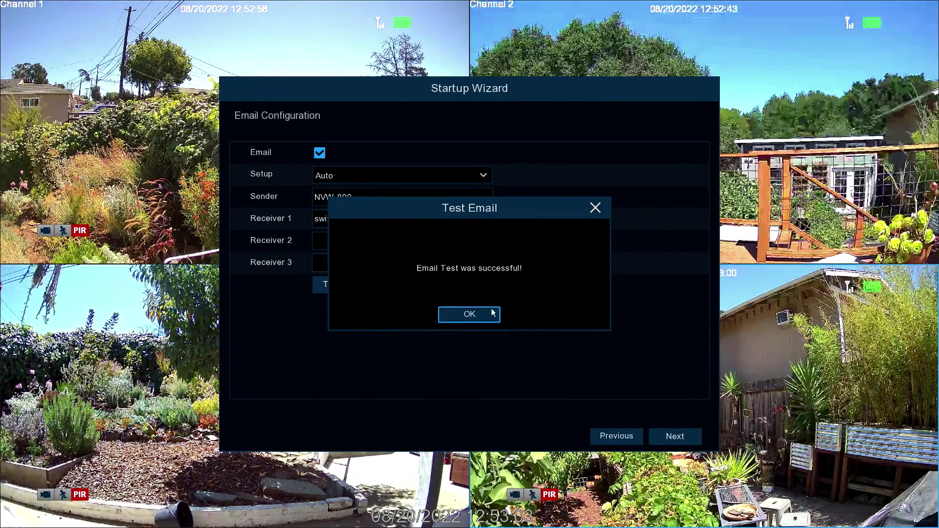
# - Sync the recorder clock with pool.ntp.org using Update Now on NTP Configuration
pyautogui.click(470, 315)
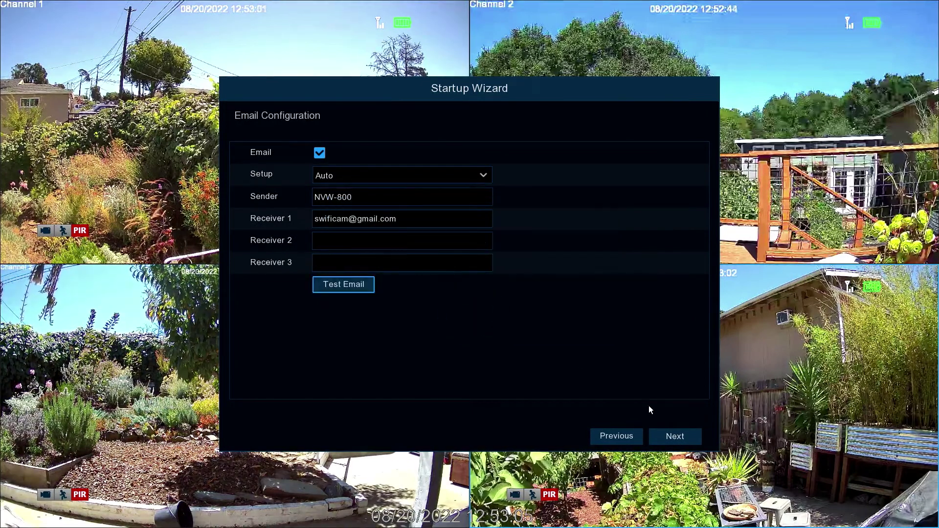
pyautogui.click(680, 441)
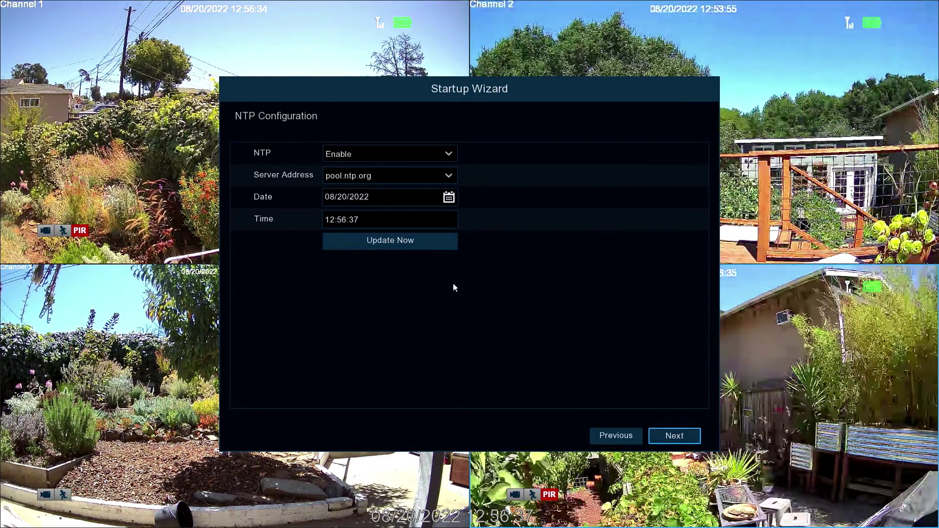
pyautogui.click(424, 240)
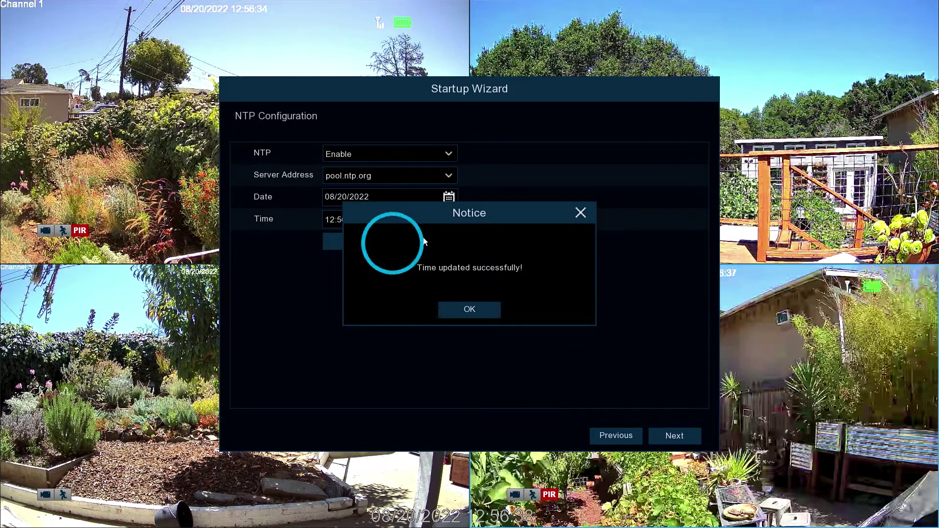
pyautogui.click(473, 310)
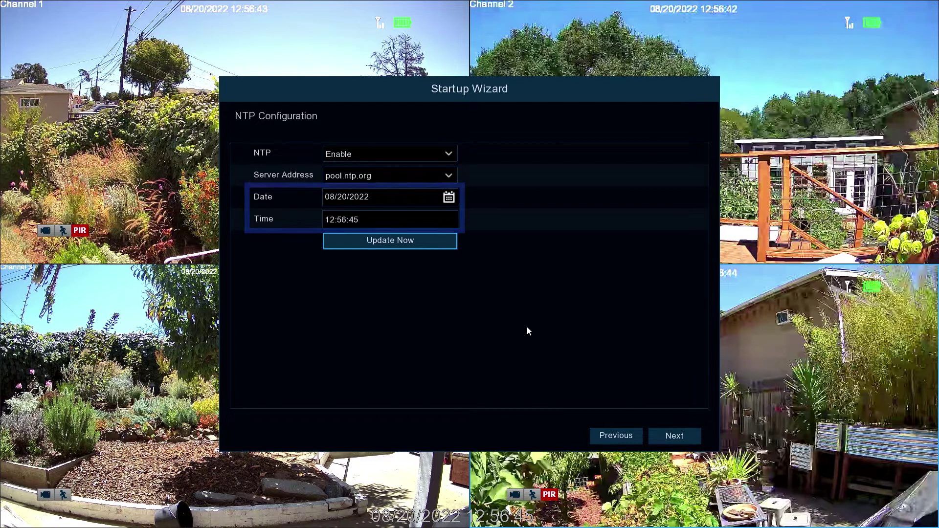
# - Enable DST with a 1 Hour time offset and finish the wizard to the live view
pyautogui.click(682, 436)
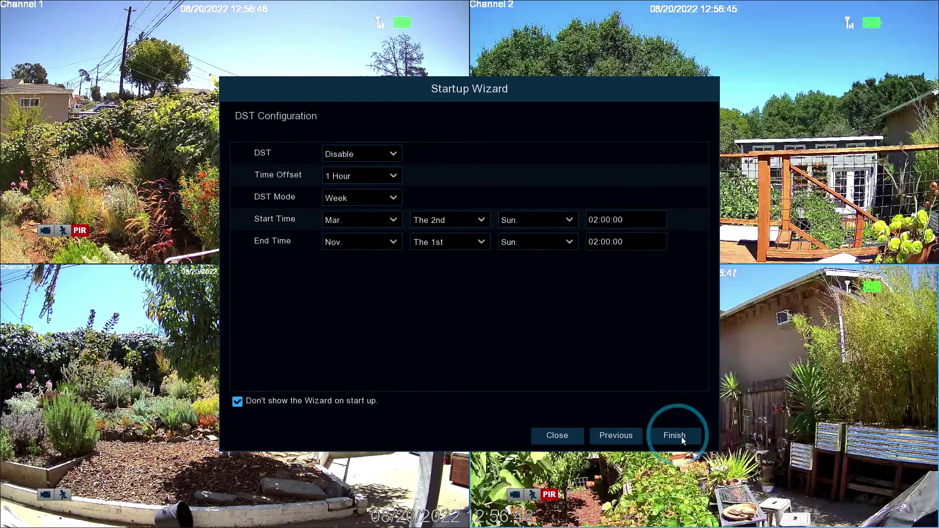
pyautogui.click(370, 146)
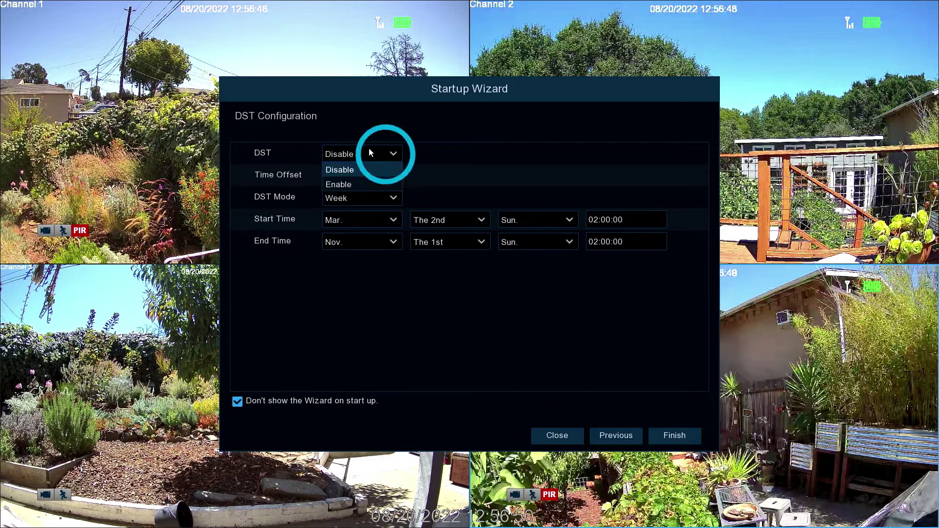
pyautogui.click(364, 181)
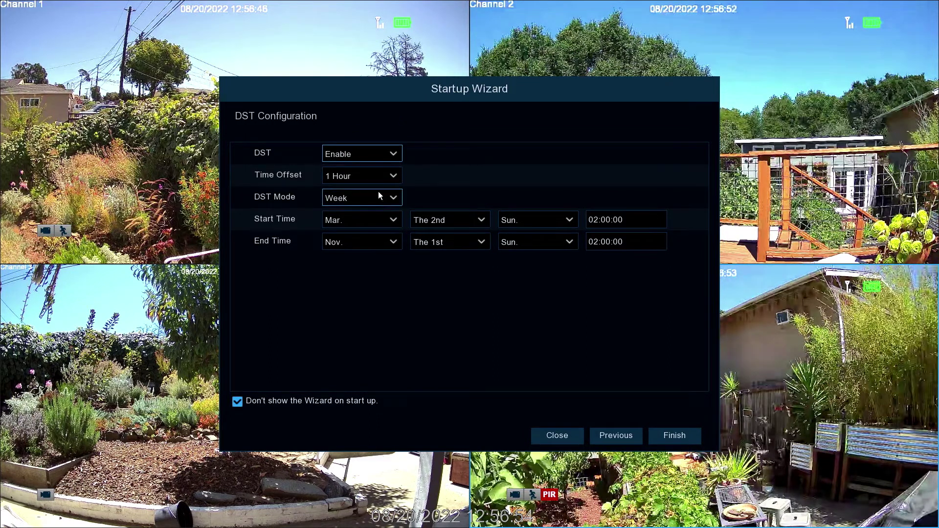
pyautogui.click(379, 176)
pyautogui.click(380, 177)
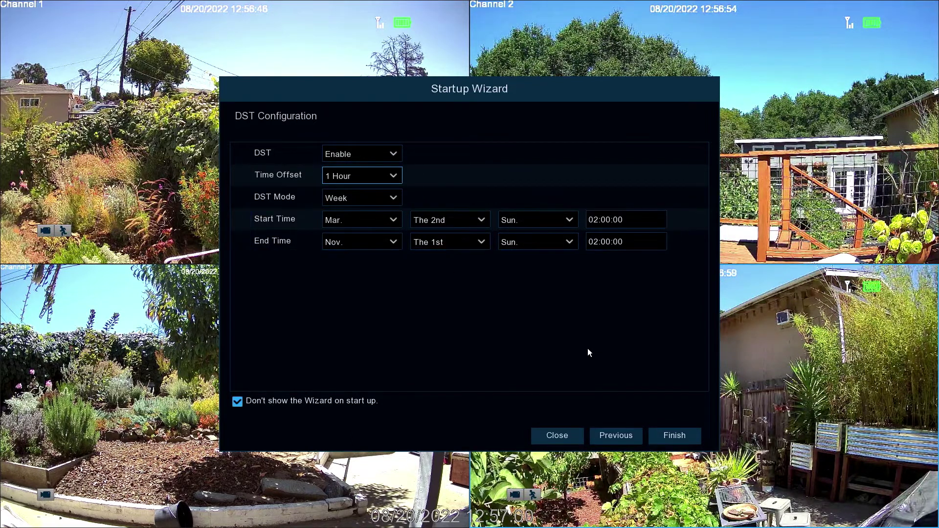
pyautogui.click(680, 438)
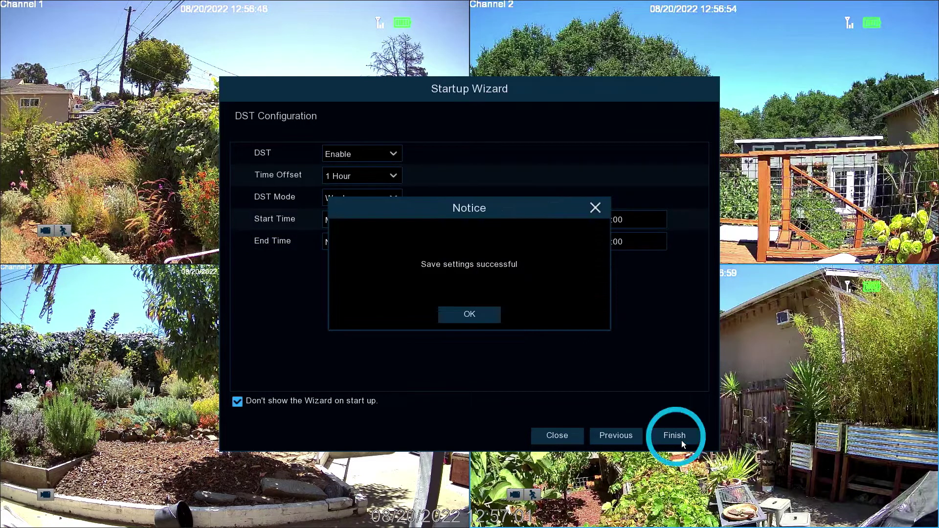
pyautogui.click(477, 319)
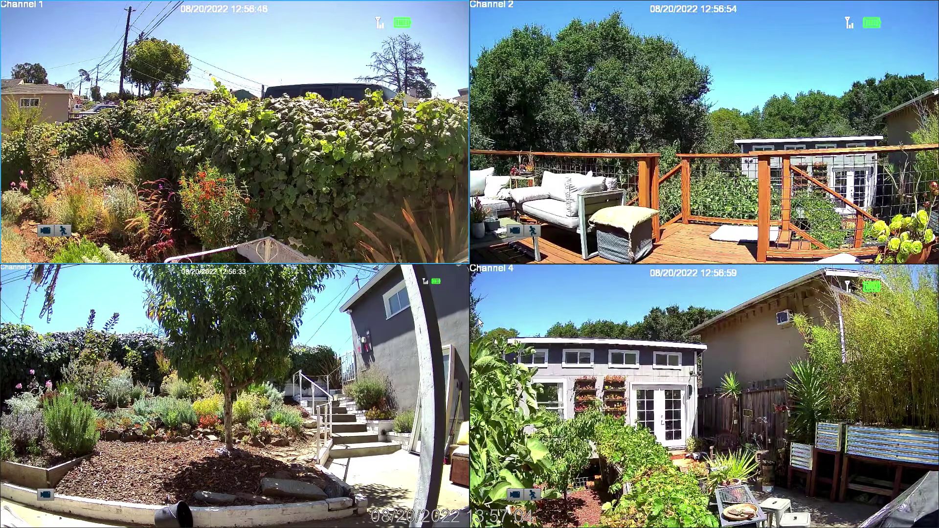